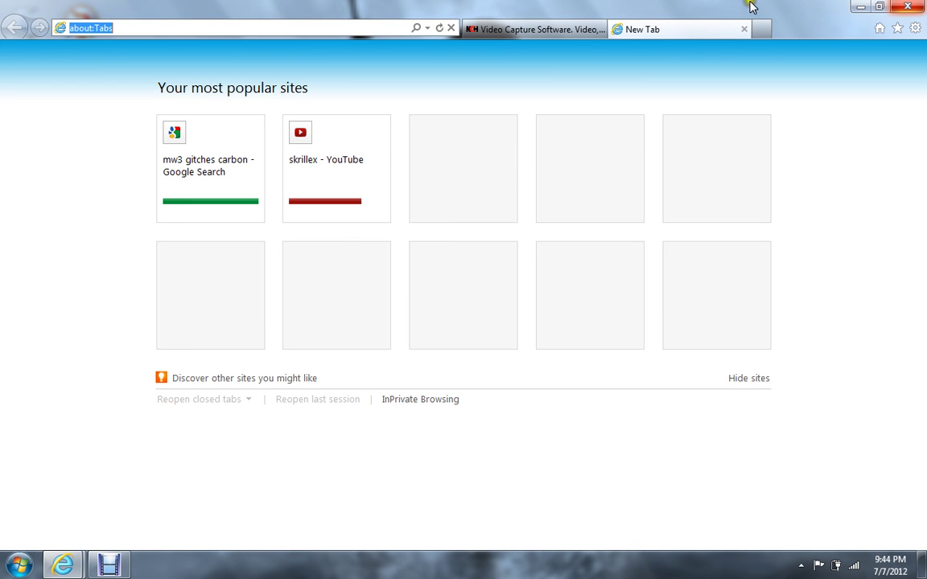
Close the video capture tab and load google.com in Internet Explorer
left_click(599, 29)
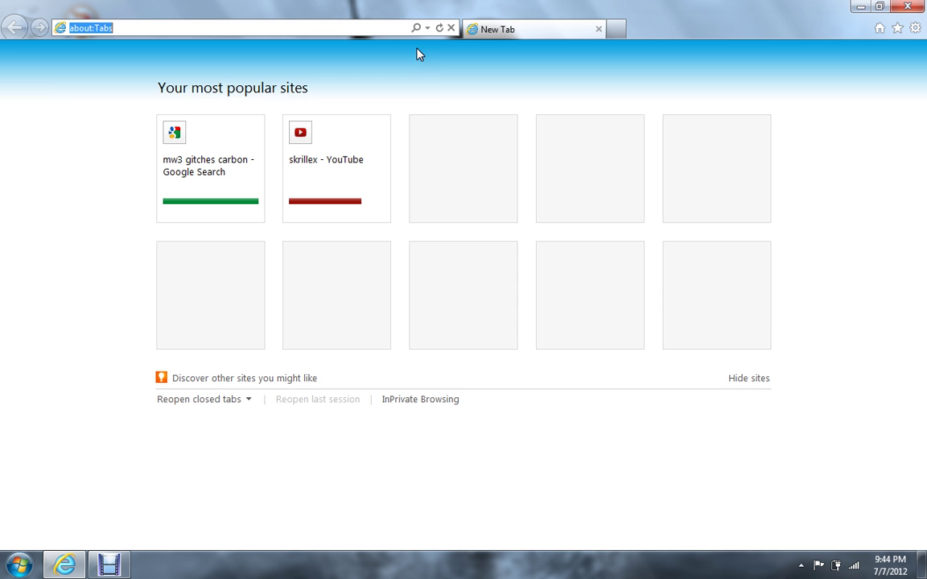
type("Goo")
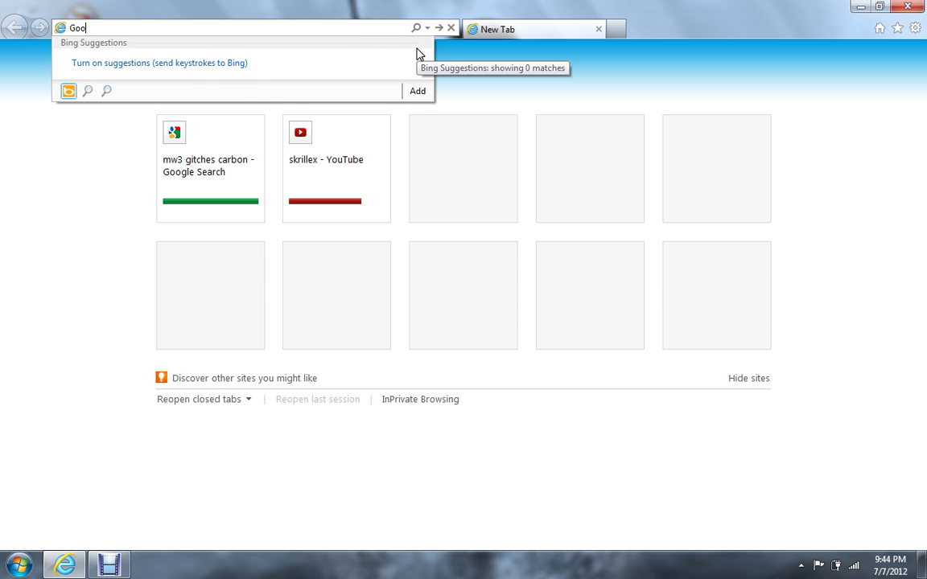
type("lgle.com/")
key("Return")
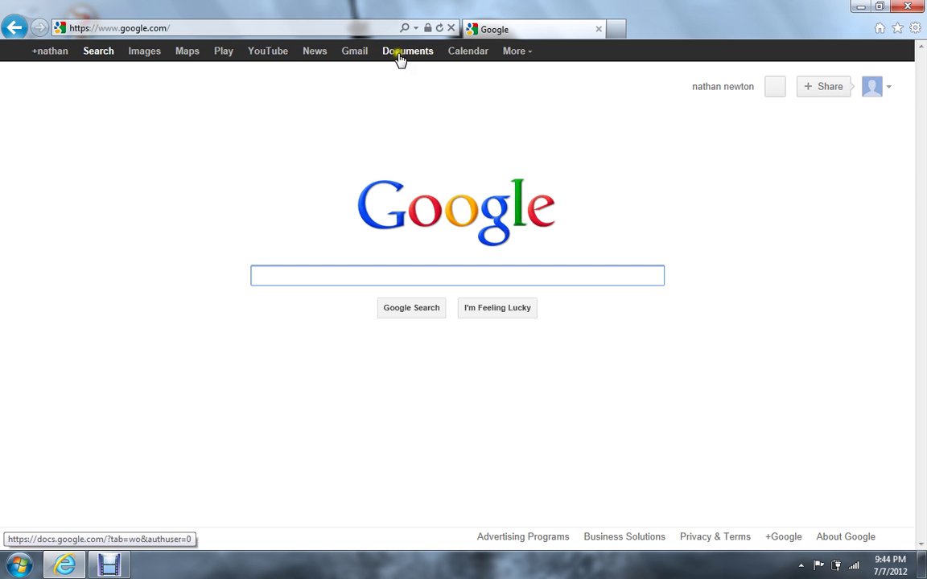
Sign out of the current Google account and go to the Google Accounts sign-in page
left_click(890, 93)
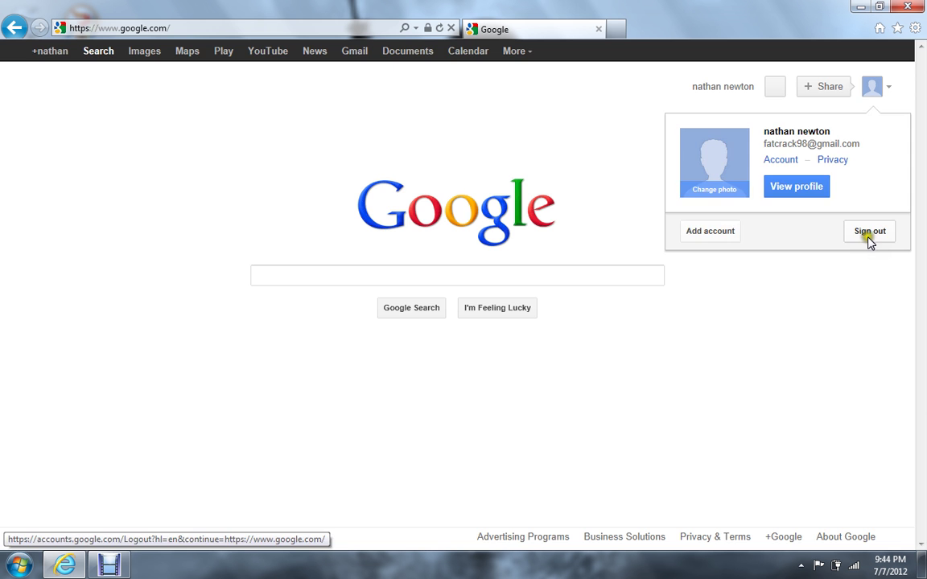
left_click(807, 232)
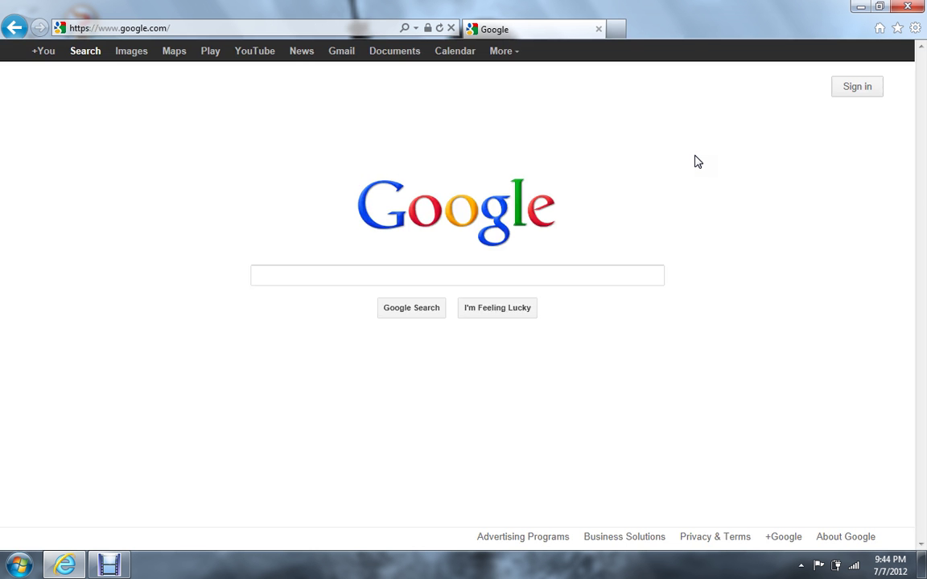
left_click(845, 92)
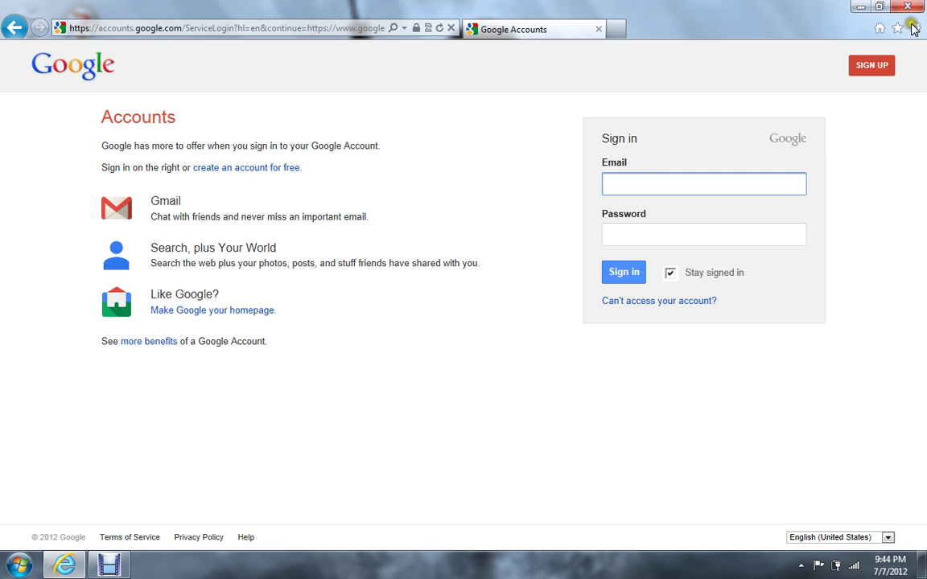
Start the 'Create a new Google Account' form with the SIGN UP button
left_click(867, 74)
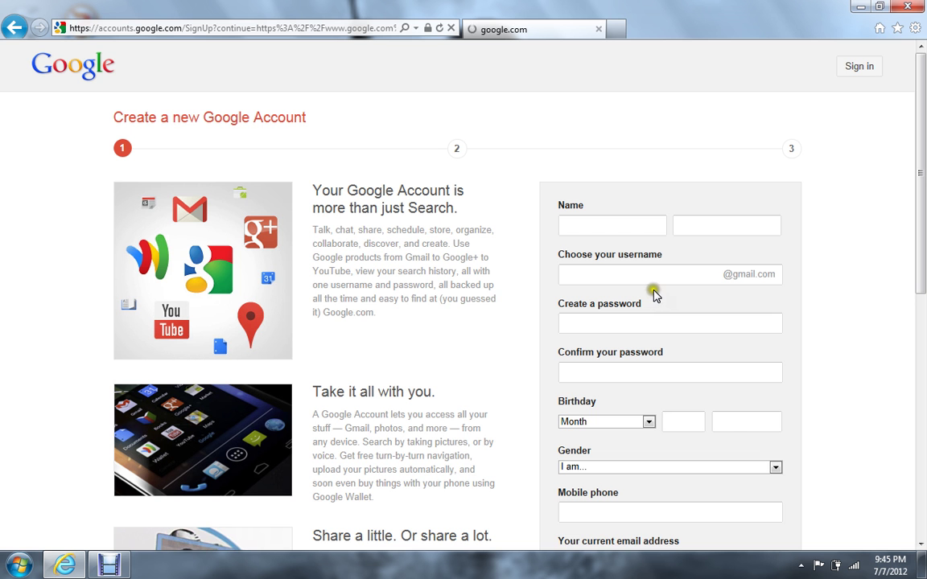
Enter the first and last name, a new username, and a password with its confirmation
left_click(635, 229)
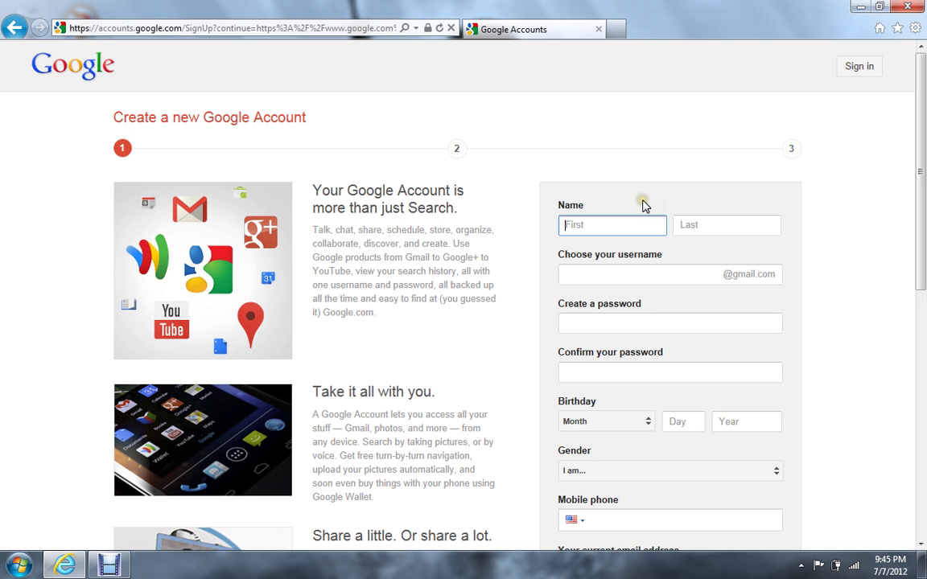
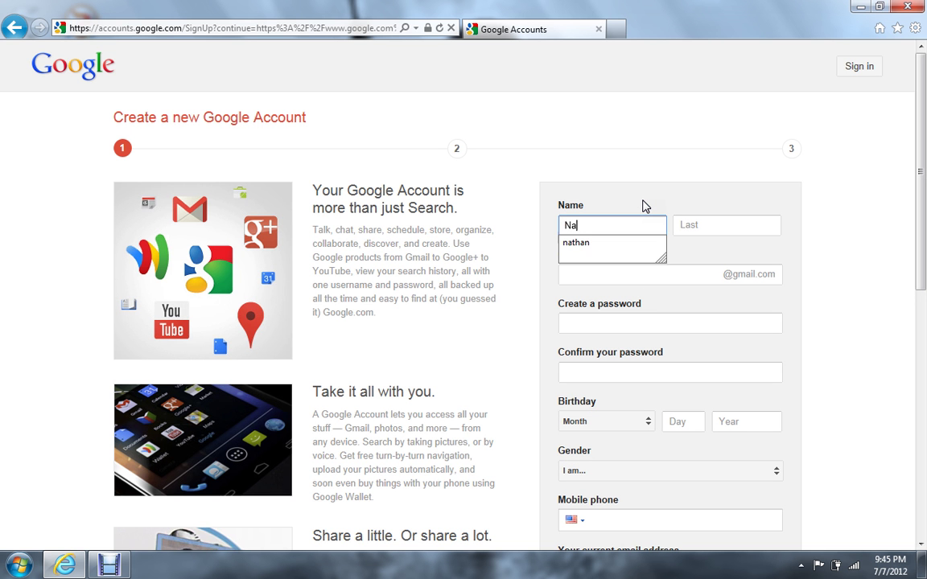
left_click(683, 227)
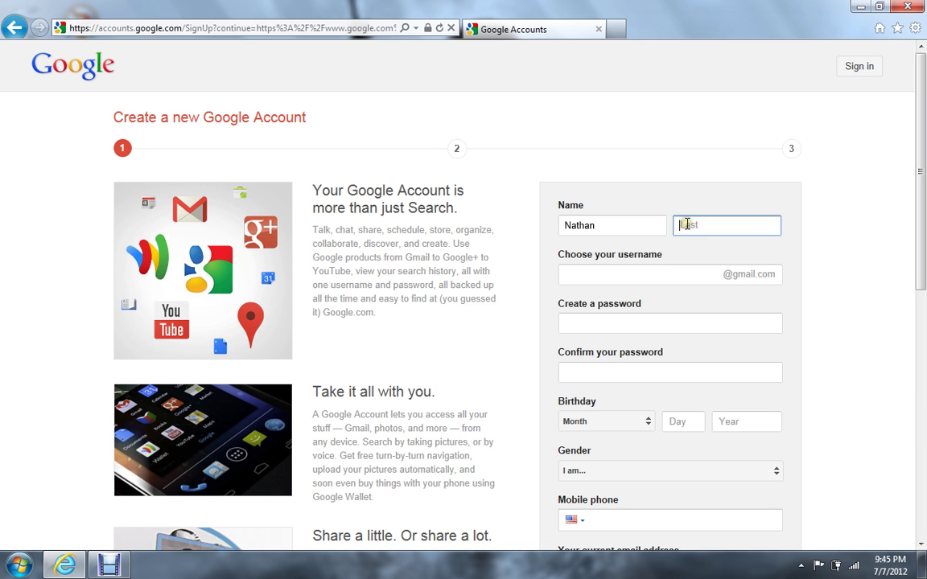
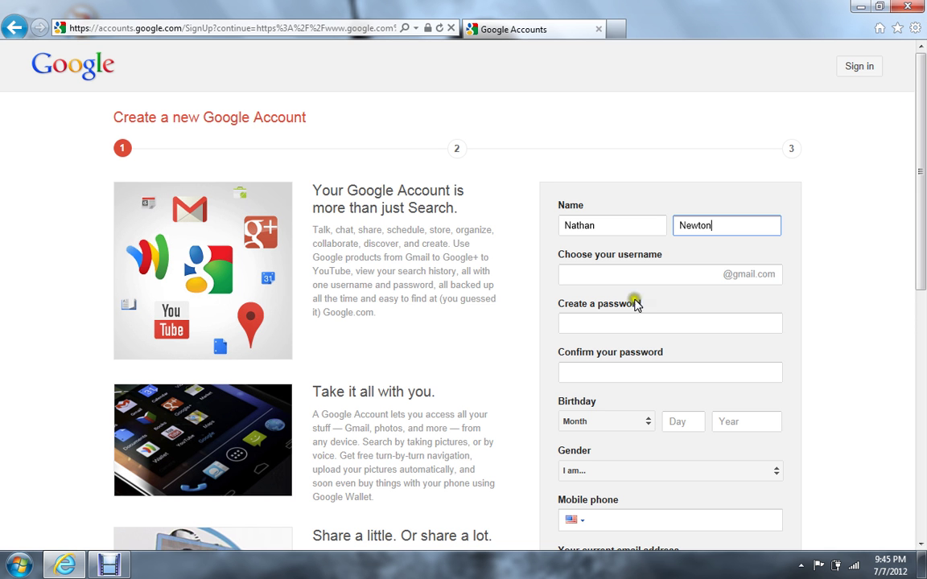
left_click(648, 275)
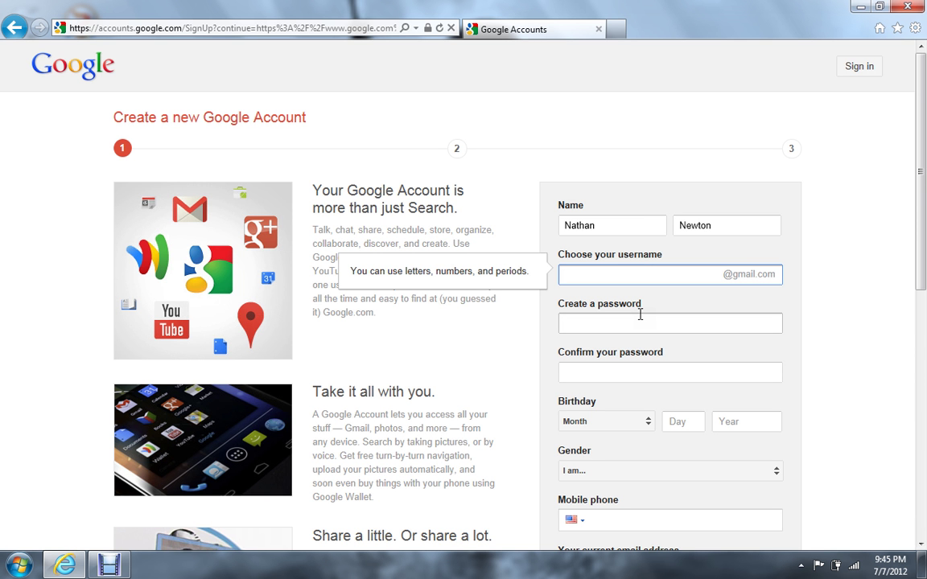
left_click(641, 314)
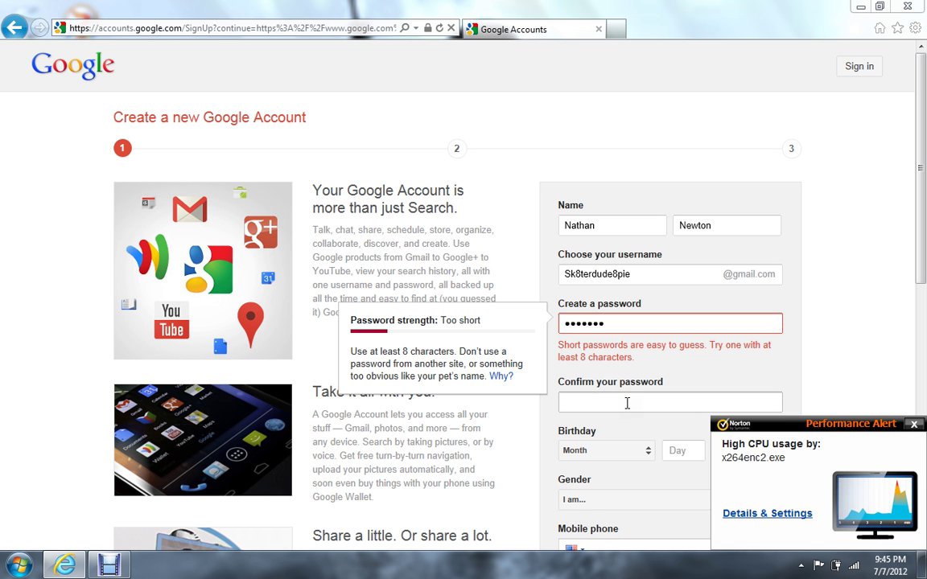
left_click(613, 325)
key("BackSpace")
key("BackSpace")
key("BackSpace")
key("BackSpace")
key("BackSpace")
key("BackSpace")
key("BackSpace")
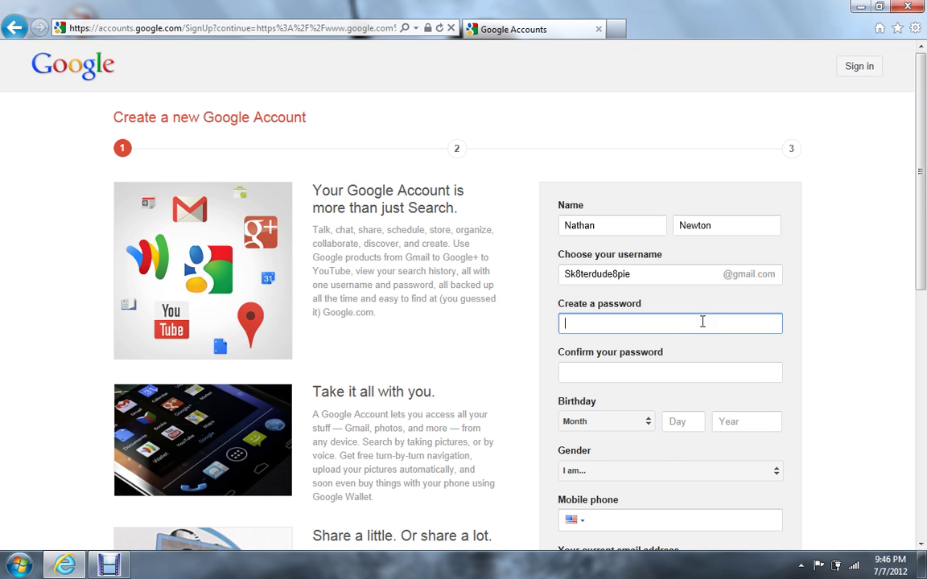
type("***")
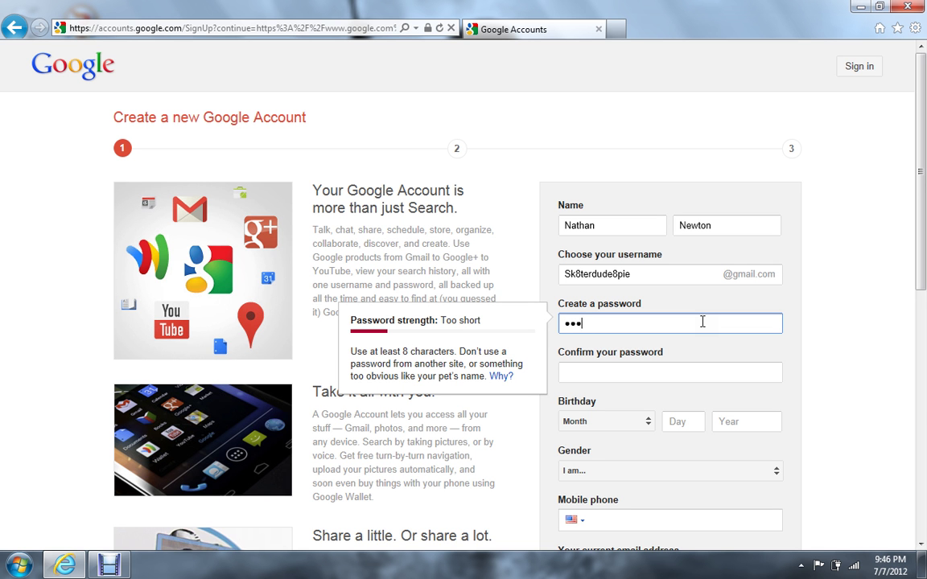
type("*****")
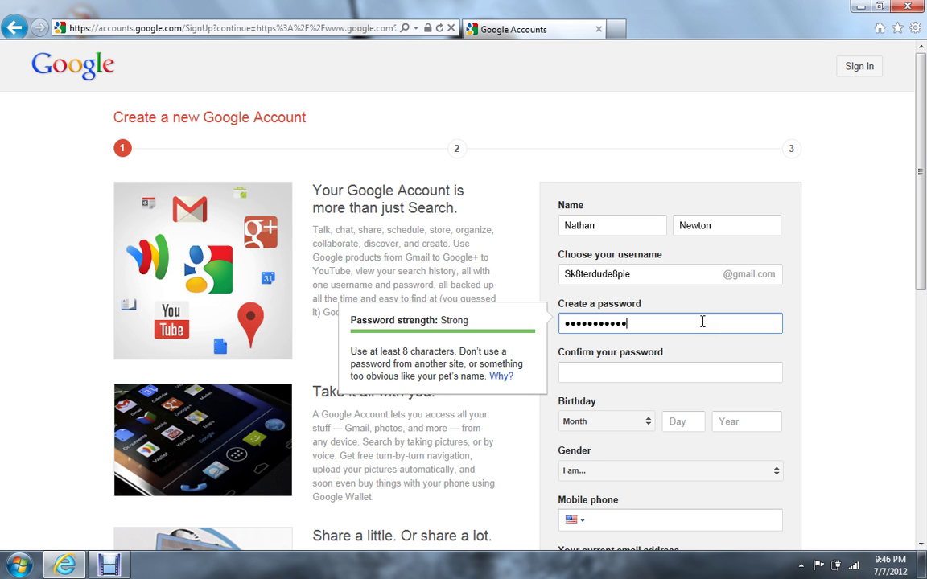
left_click(687, 364)
type("********")
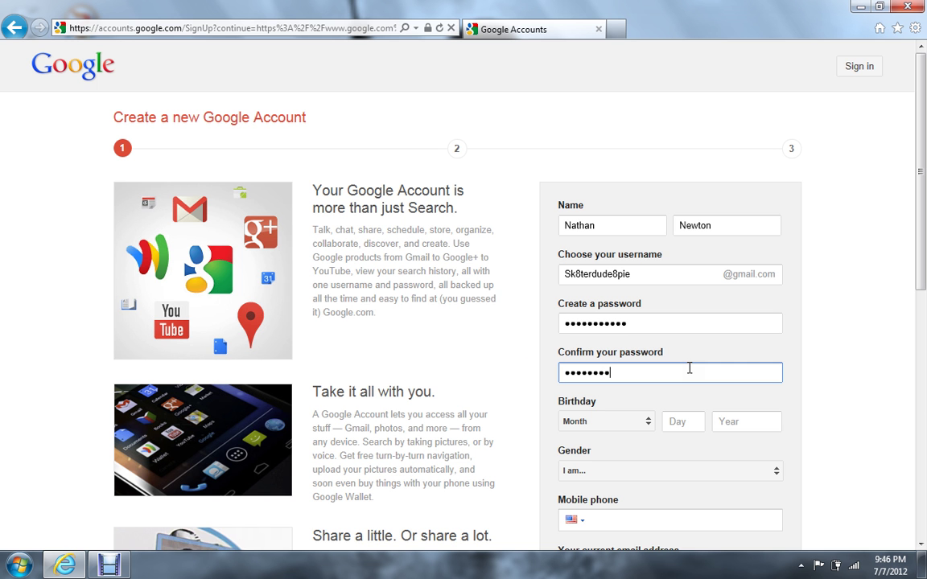
type("*")
Set the birthday to June 1964, clearing the invalid day 32
left_click(648, 419)
left_click(644, 424)
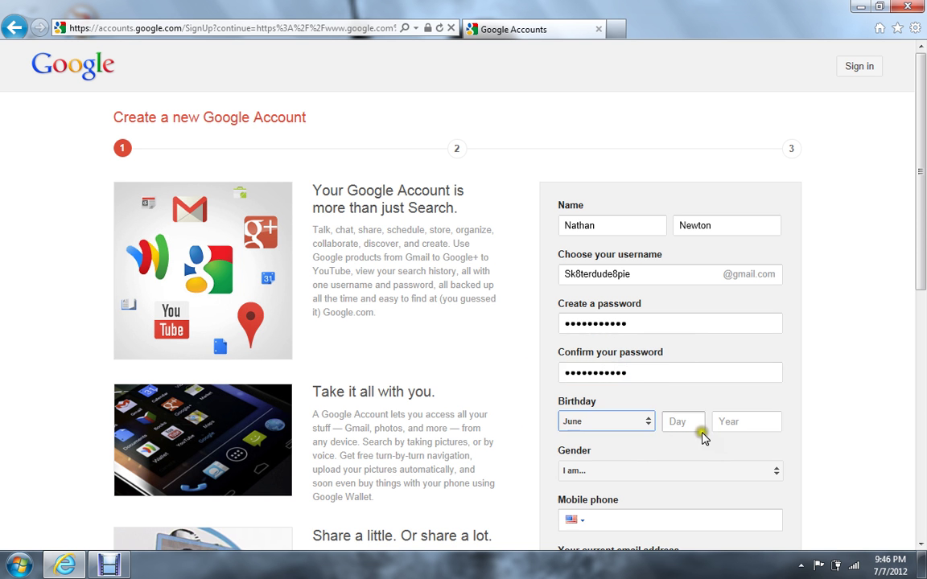
left_click(682, 421)
type("32")
left_click(738, 421)
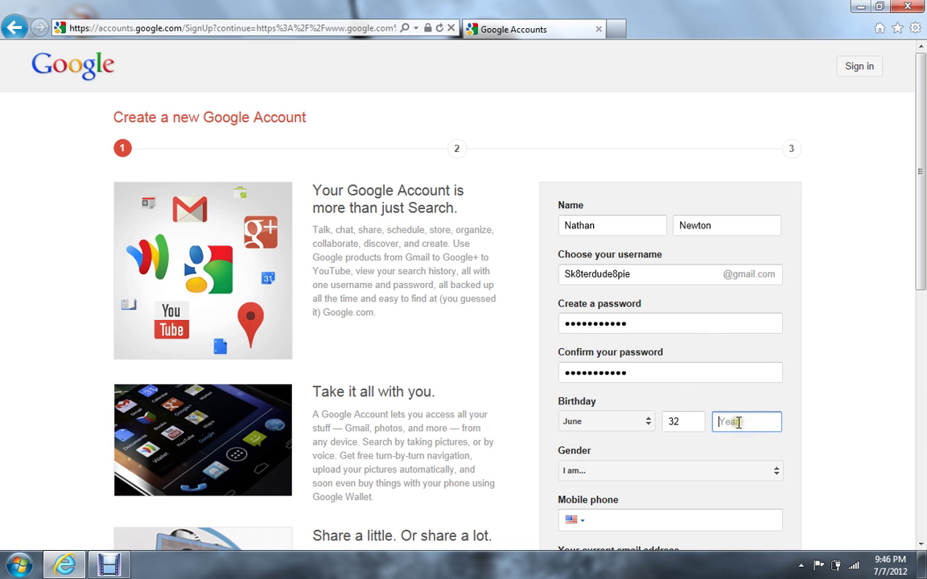
type("1")
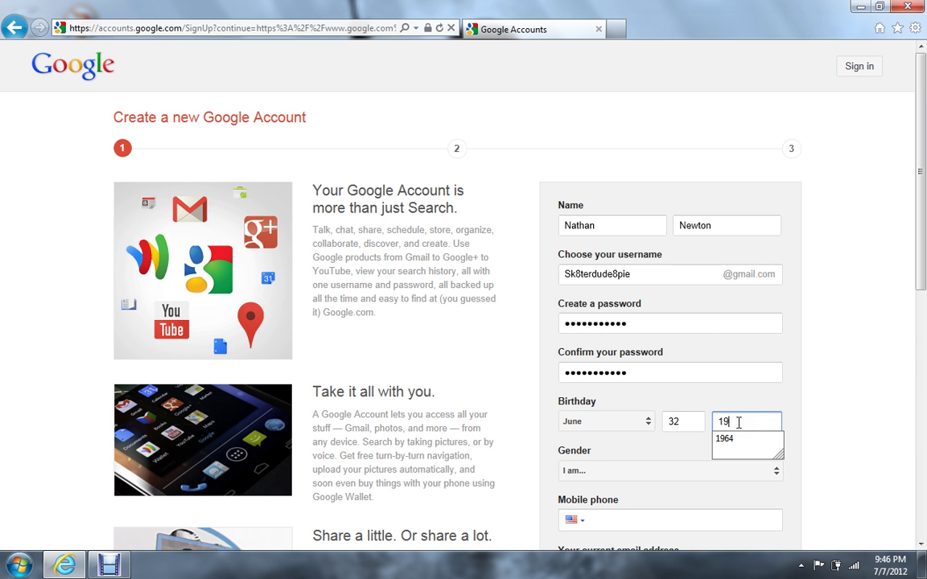
type("9")
left_click(724, 439)
left_click(681, 421)
key("BackSpace")
key("BackSpace")
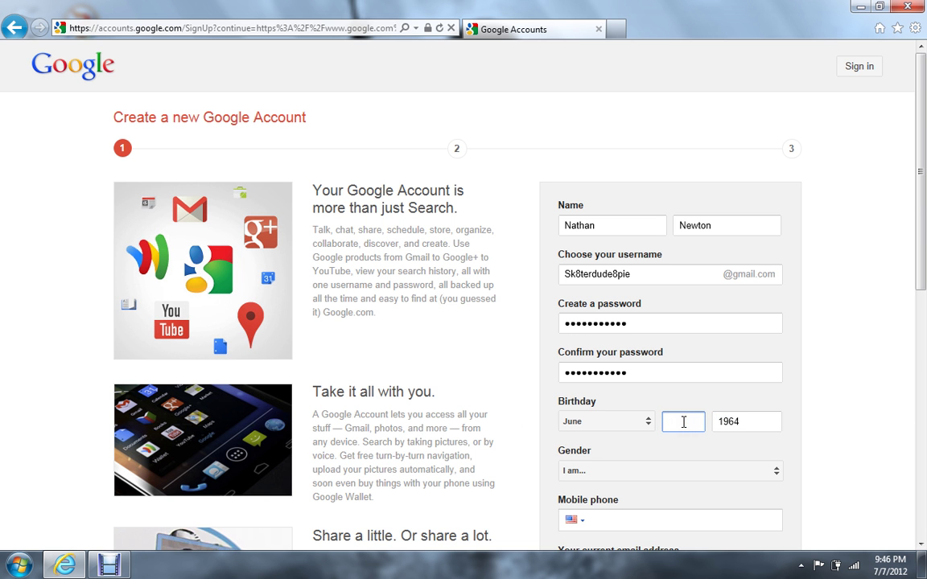
Choose Male as gender and fill the mobile number and current email from suggestions
scroll(700, 426, "down", 2)
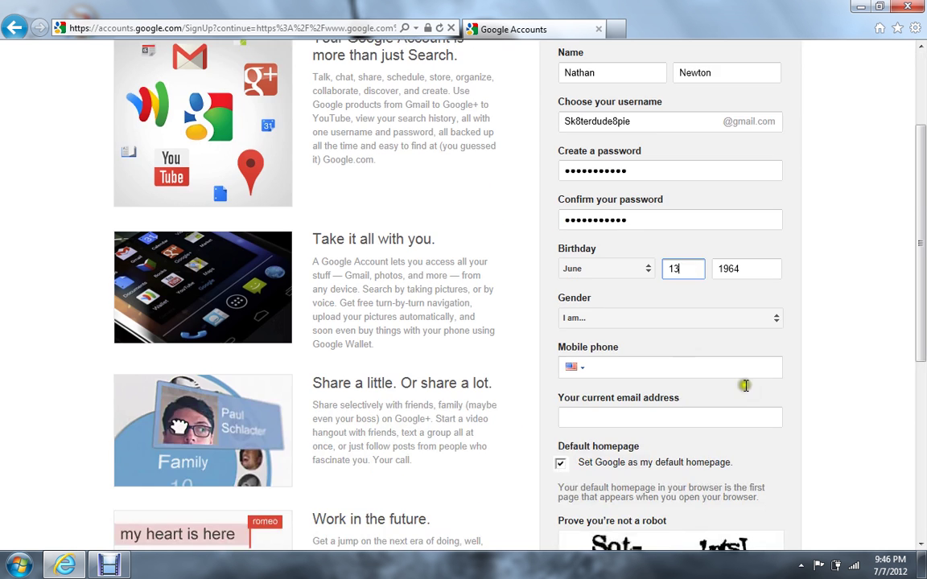
left_click(777, 315)
left_click(592, 317)
left_click(608, 369)
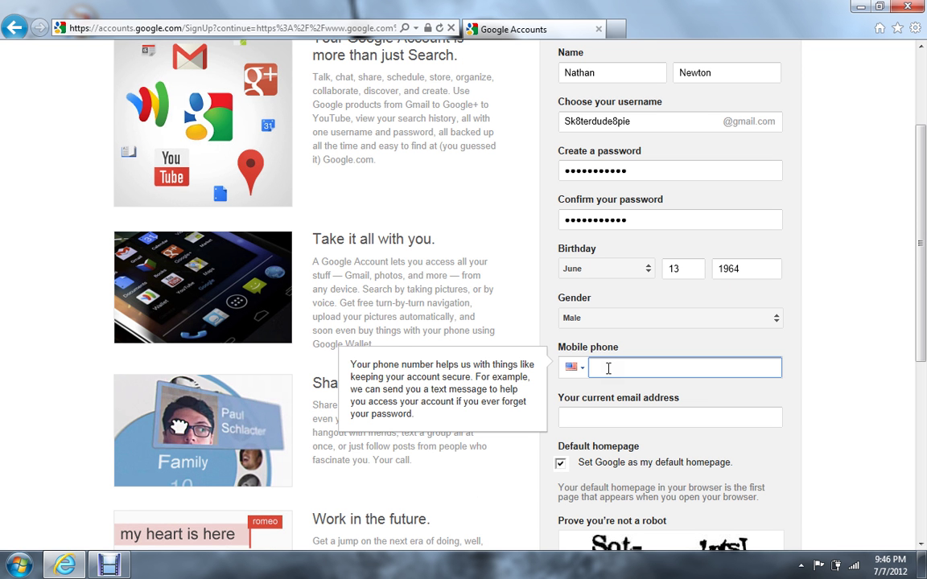
type("03303")
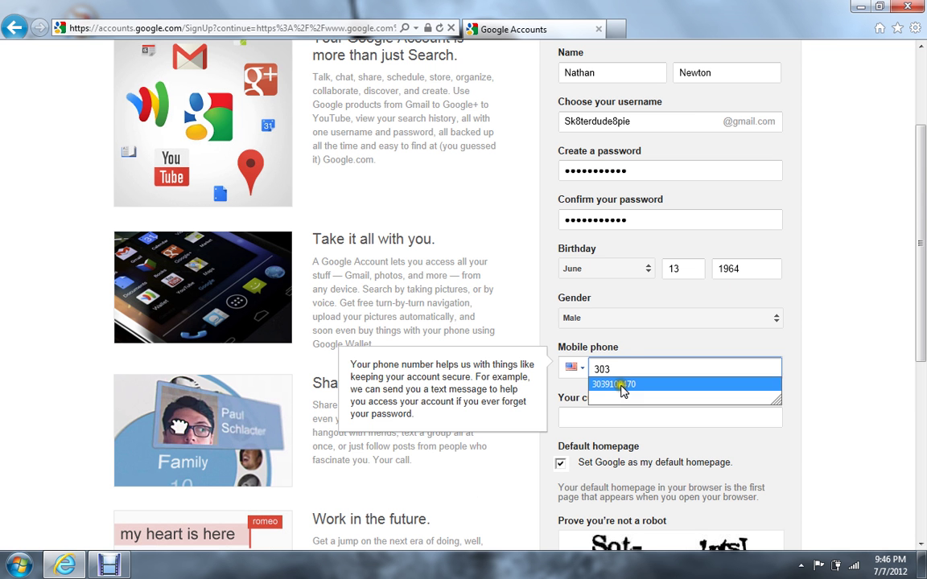
left_click(614, 384)
left_click(605, 416)
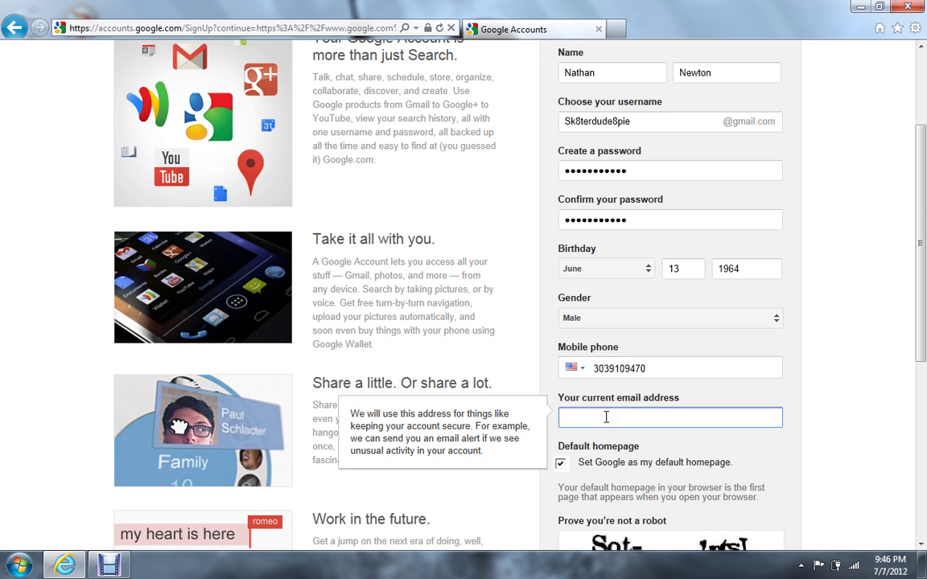
type("my.my")
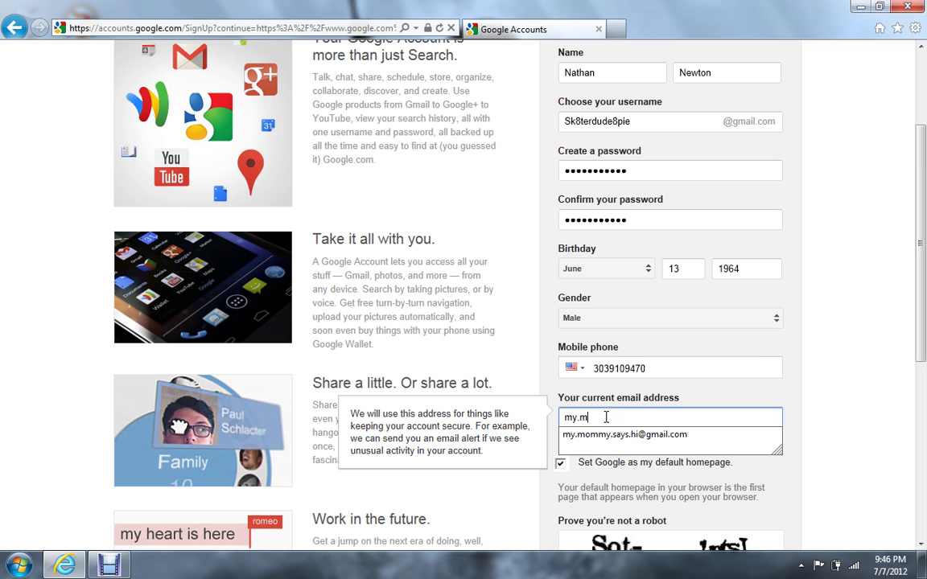
key("BackSpace")
key("BackSpace")
left_click(623, 435)
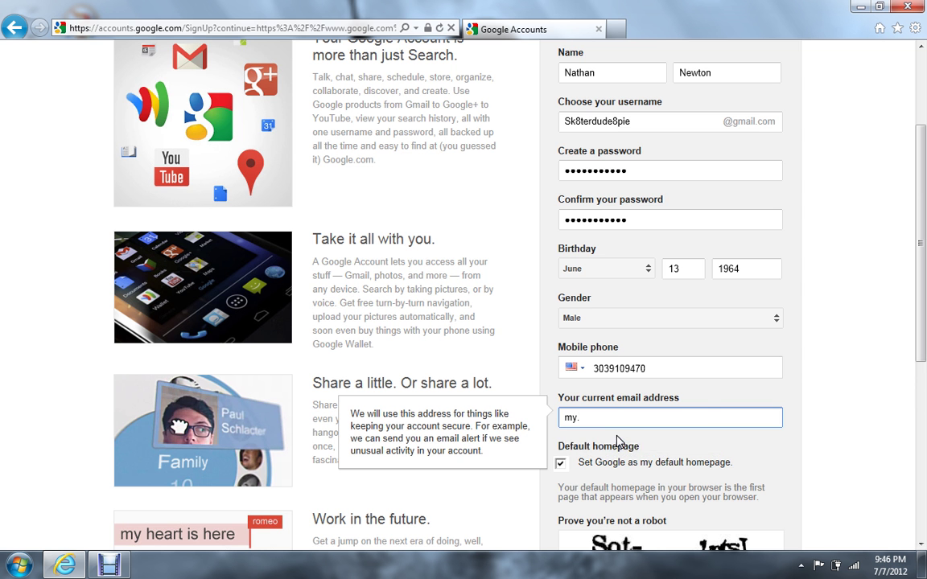
Answer a refreshed robot-check challenge and agree to the Terms of Service
scroll(636, 443, "down", 2)
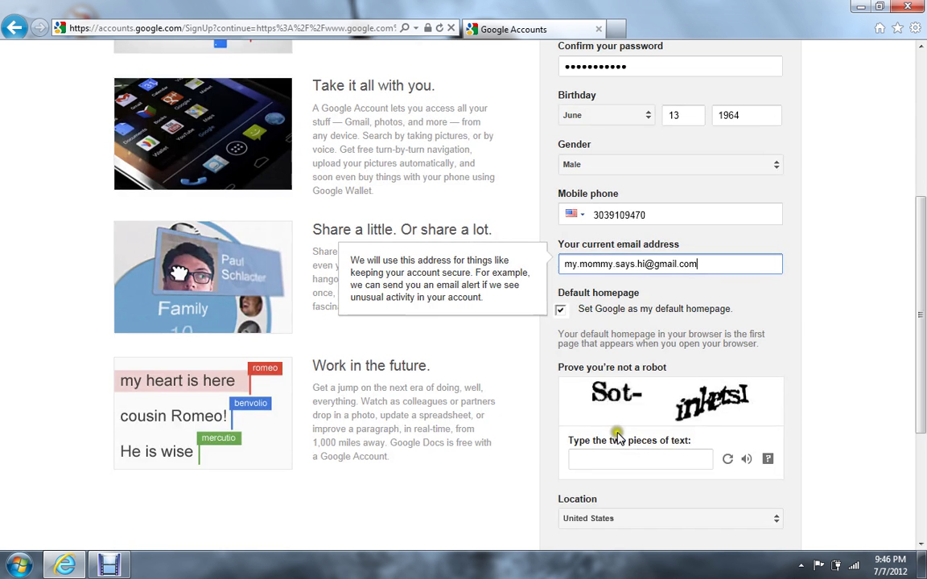
left_click(728, 461)
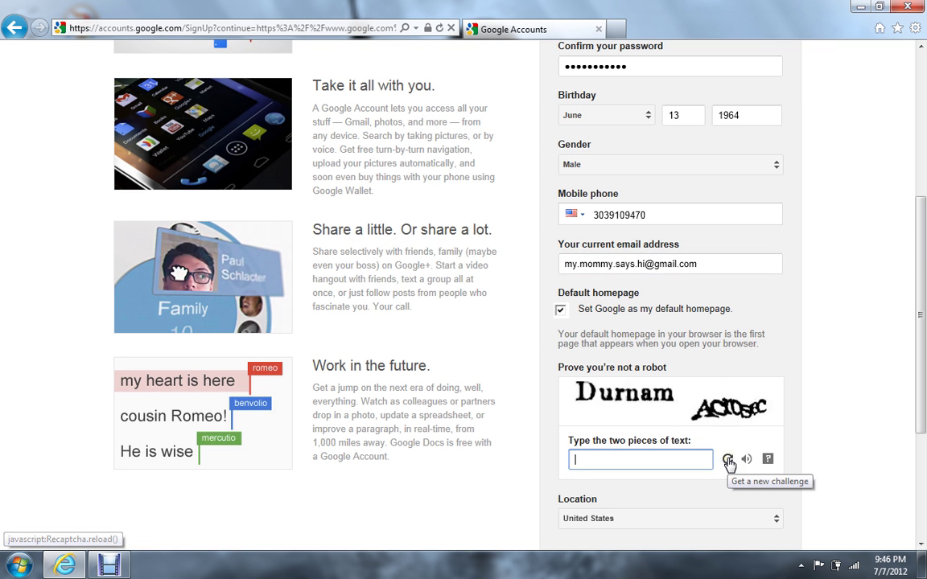
left_click(728, 463)
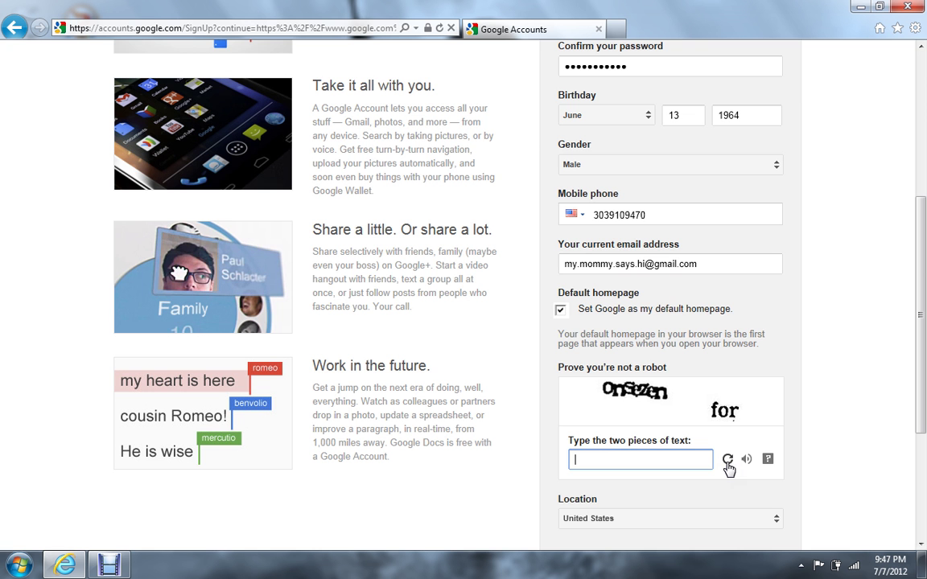
type("onsezen for")
scroll(595, 491, "down", 3)
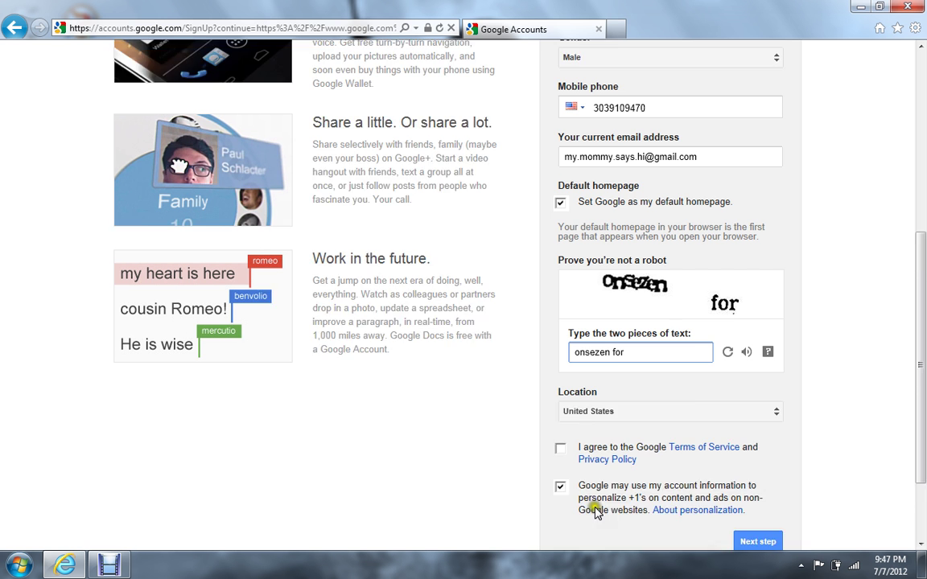
left_click(561, 402)
Submit the sign-up form and make google.com Internet Explorer's only home page
left_click(764, 498)
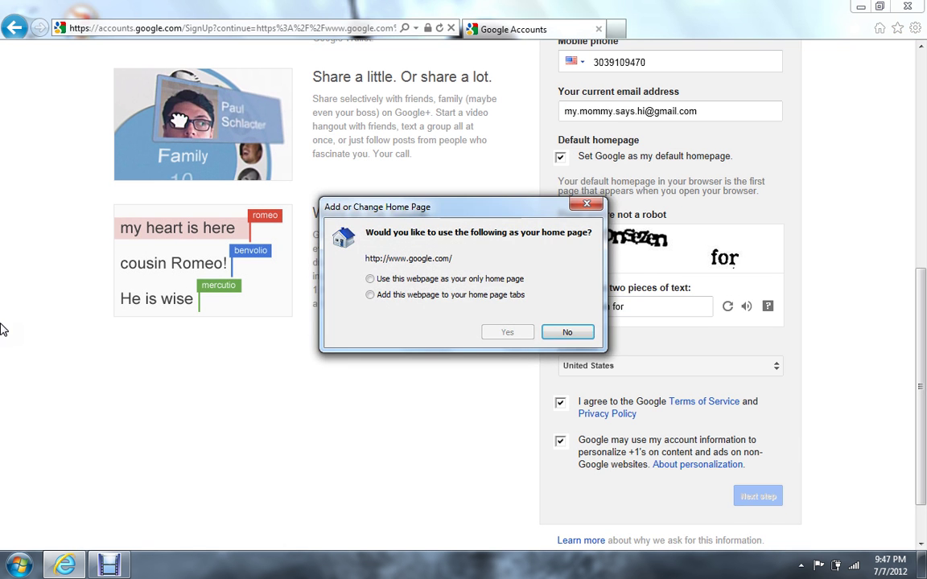
left_click(370, 280)
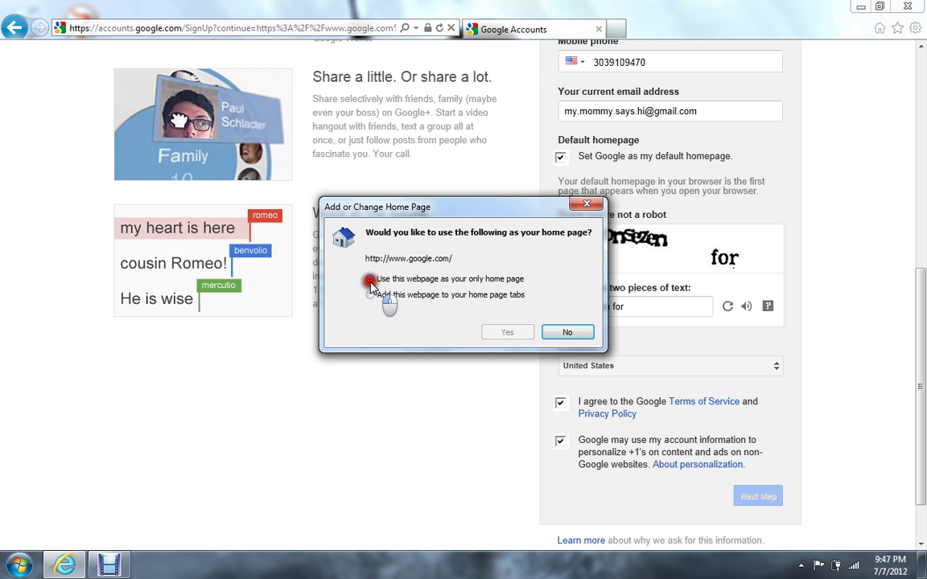
left_click(514, 332)
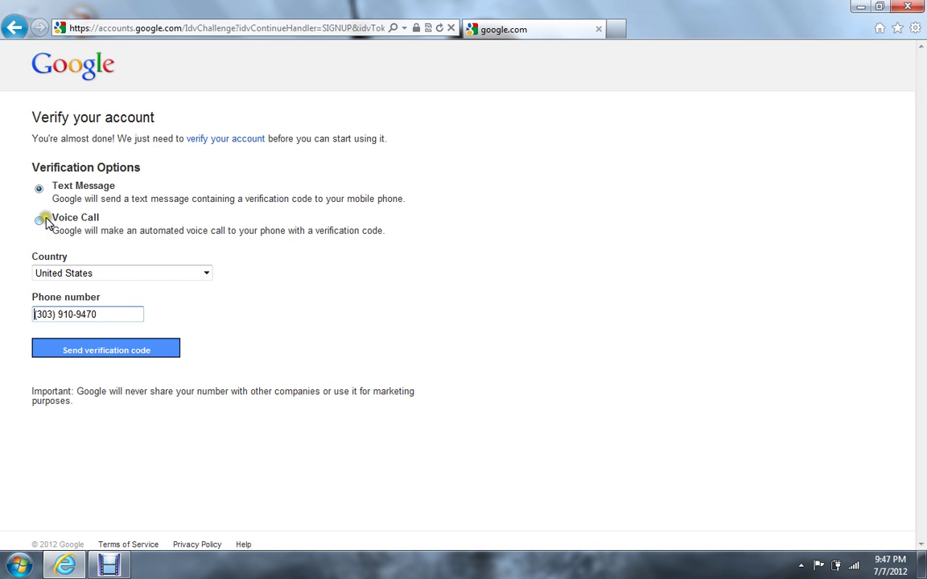
left_click(86, 351)
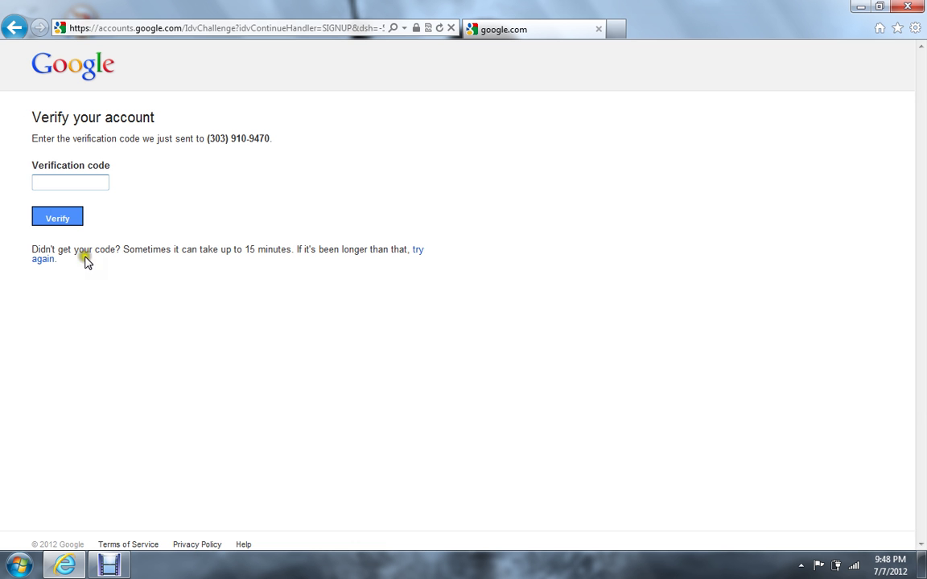
left_click(59, 217)
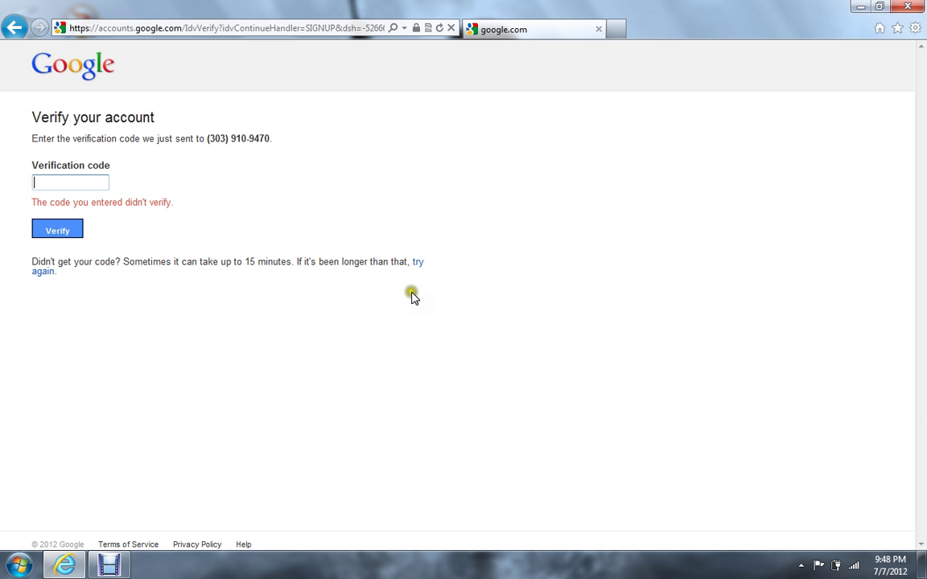
left_click(418, 264)
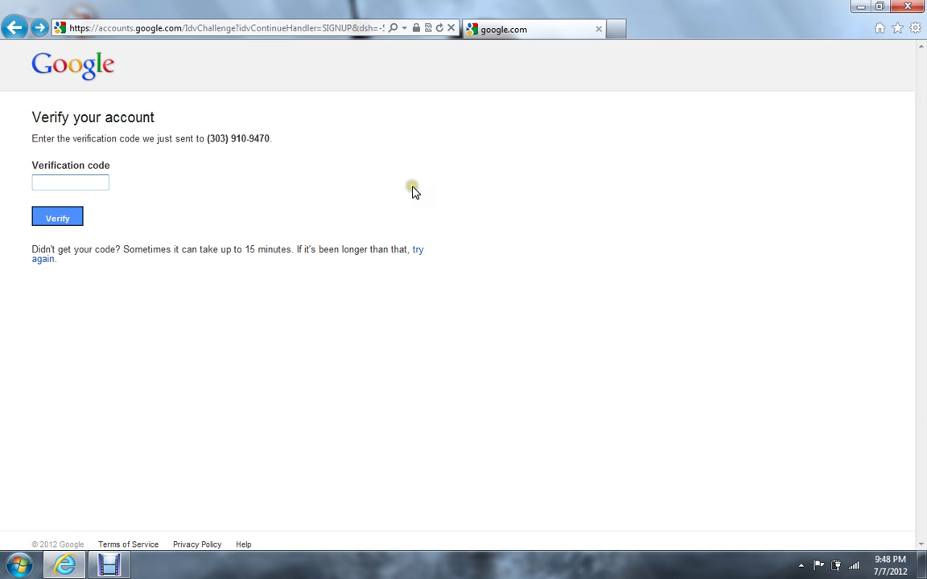
left_click(418, 253)
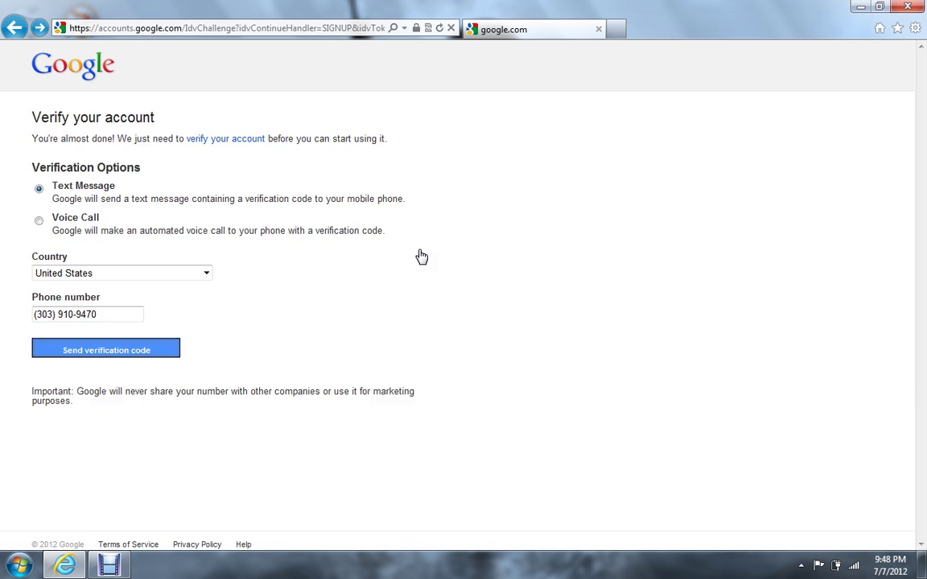
Verify the account with the code received by voice call, dismissing the Windows prompt
left_click(41, 223)
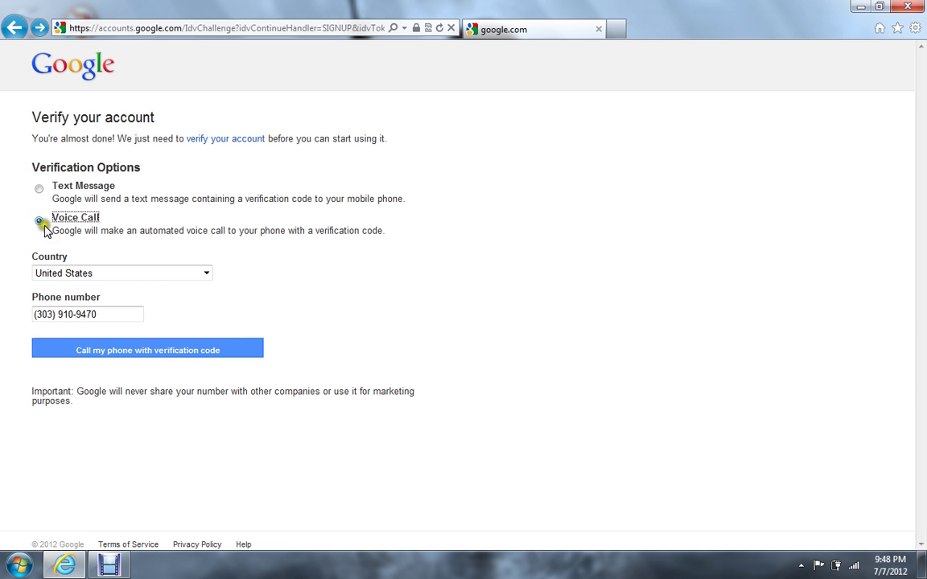
left_click(148, 351)
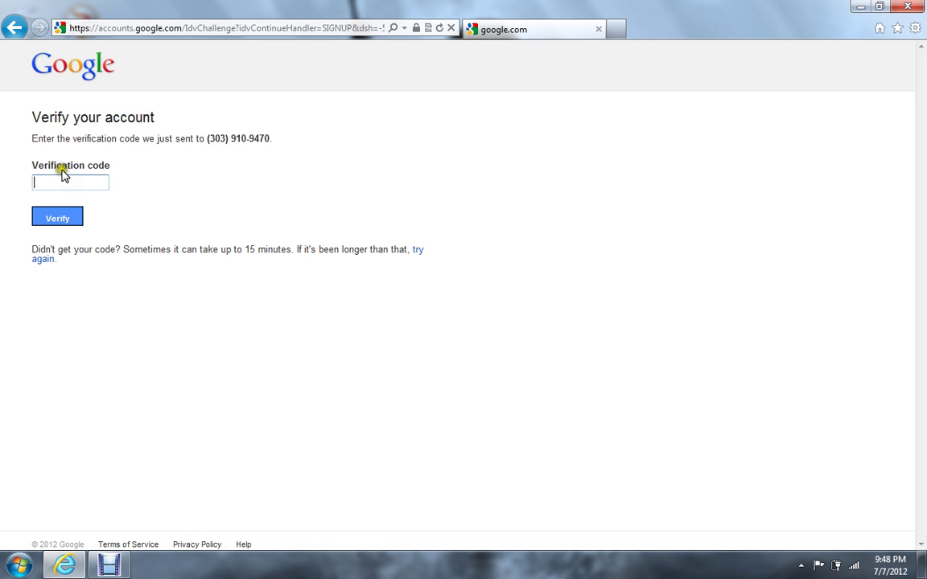
left_click(63, 181)
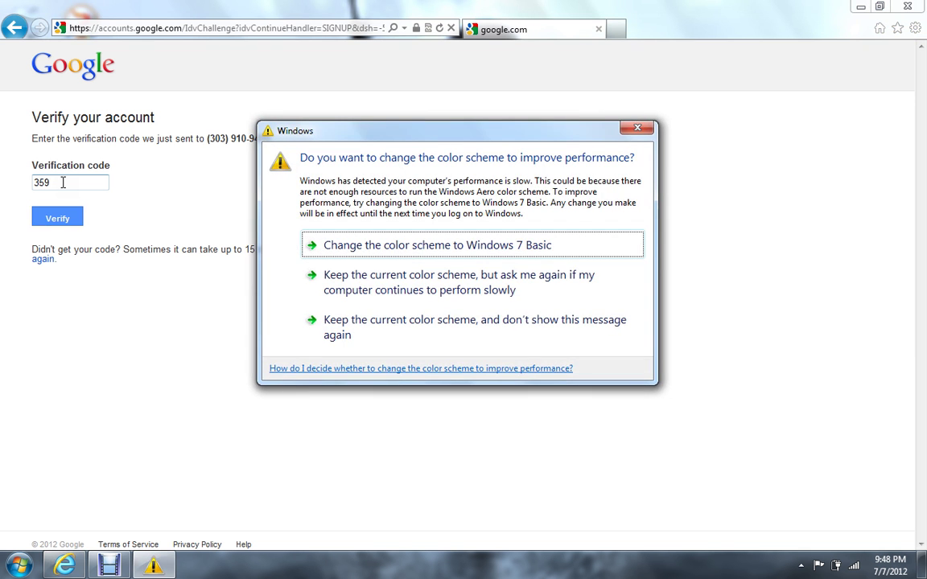
left_click(63, 182)
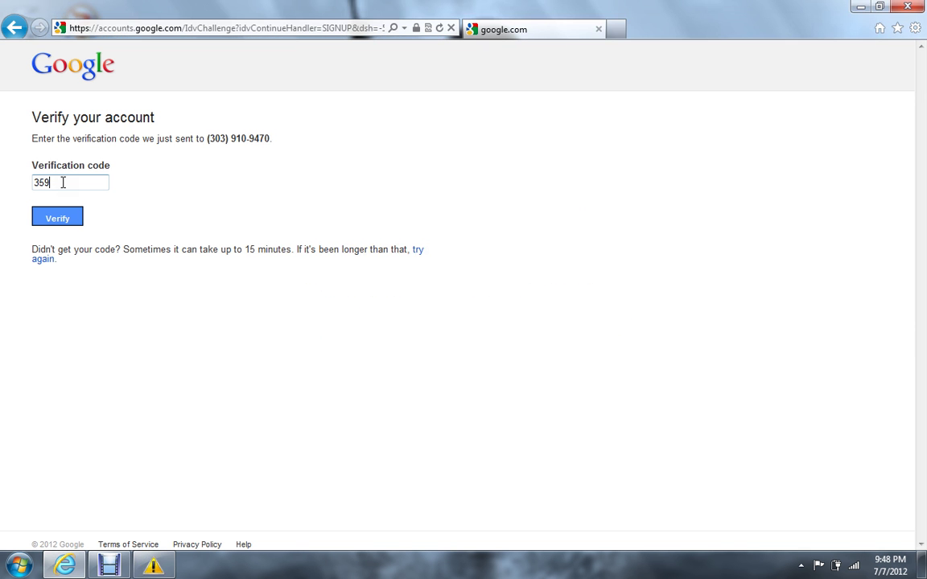
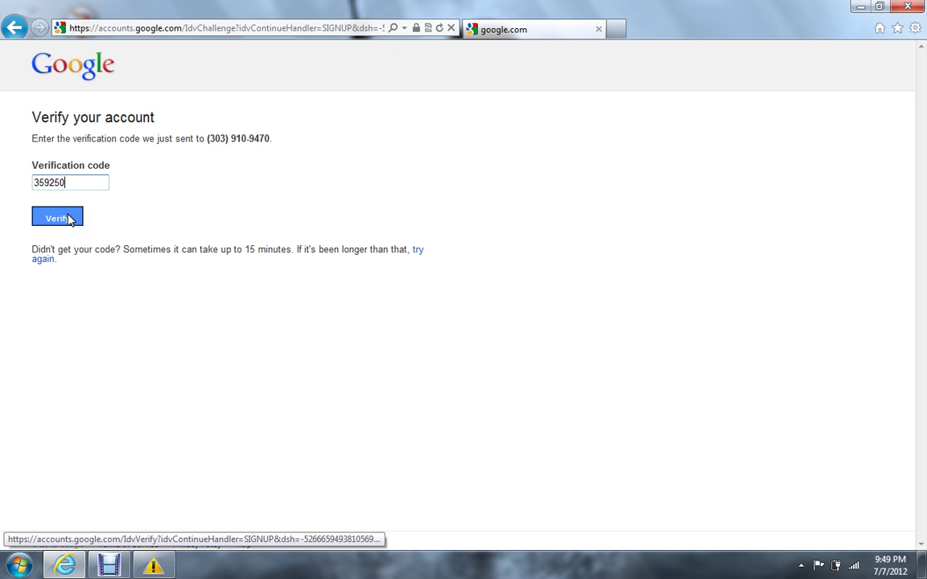
left_click(69, 219)
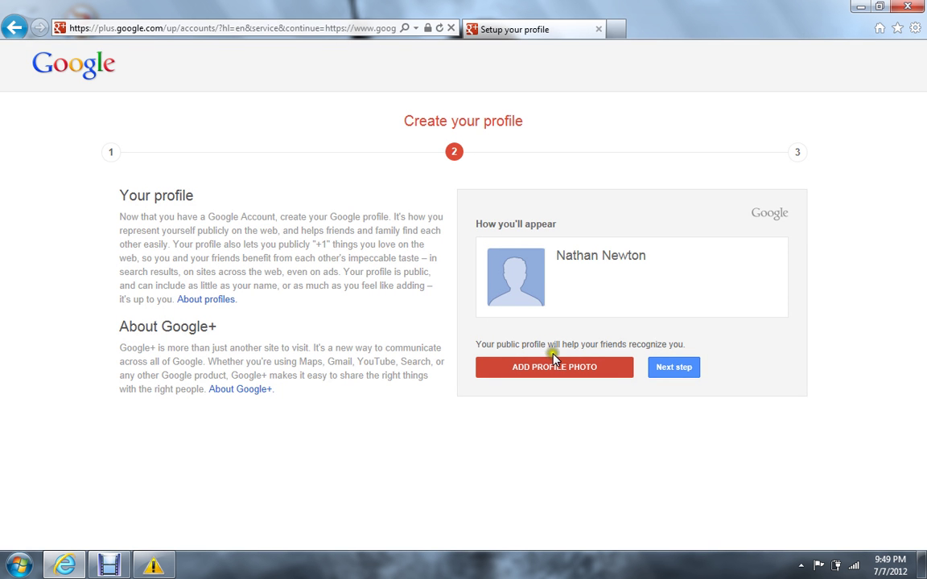
Skip the profile photo, reach the You're all set page, and choose Get started
left_click(656, 372)
left_click(674, 378)
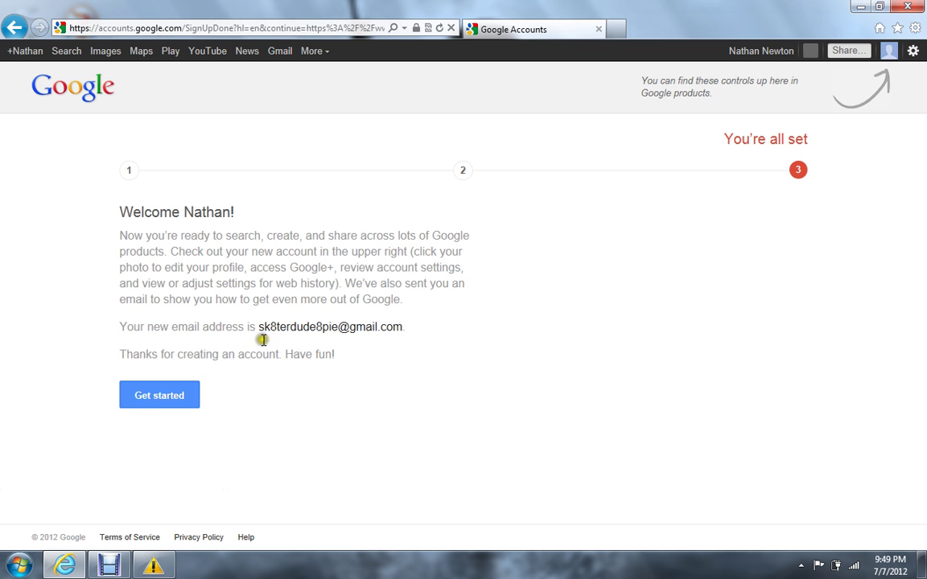
left_click(181, 402)
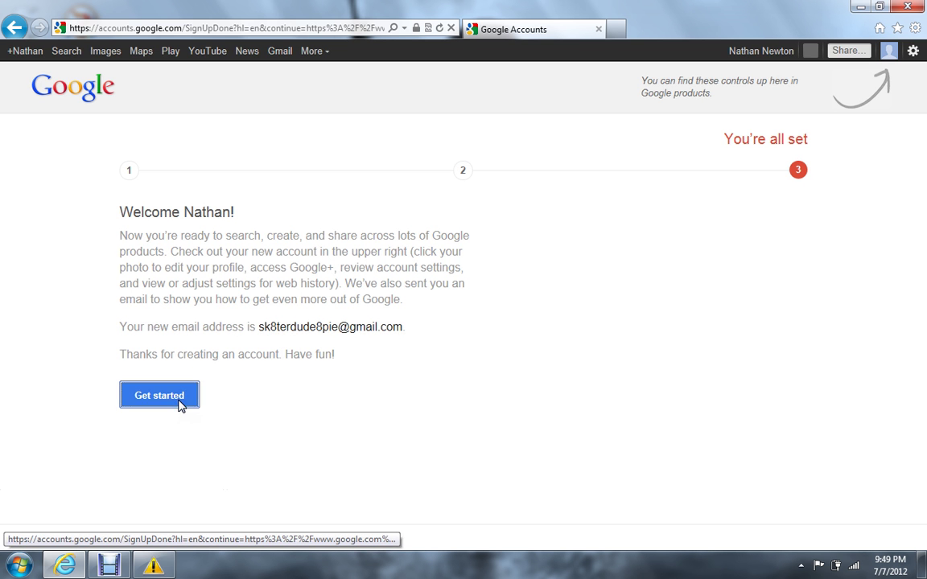